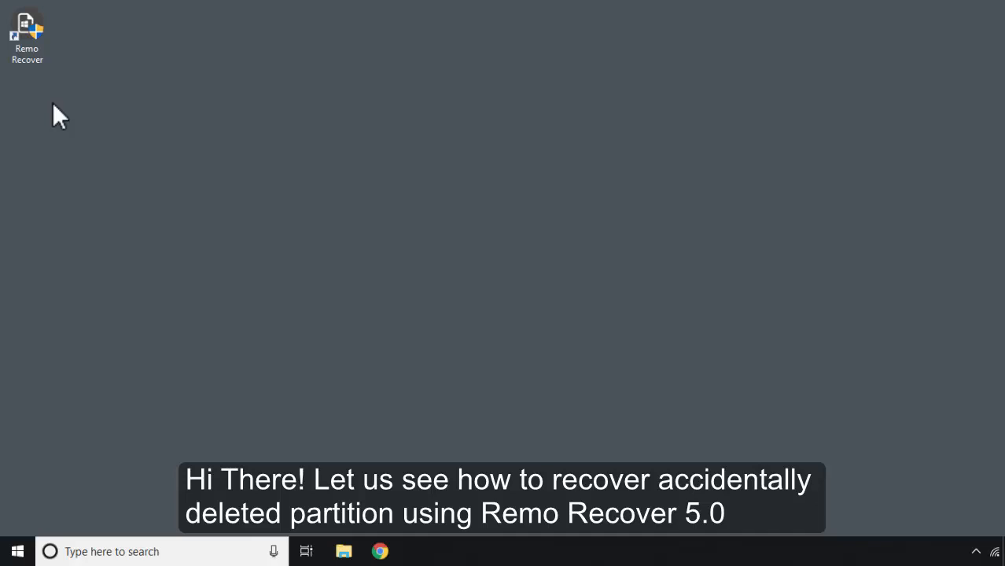
# Step: Launch Remo Recover from its desktop shortcut
pyautogui.click(28, 28)
pyautogui.doubleClick(27, 28)
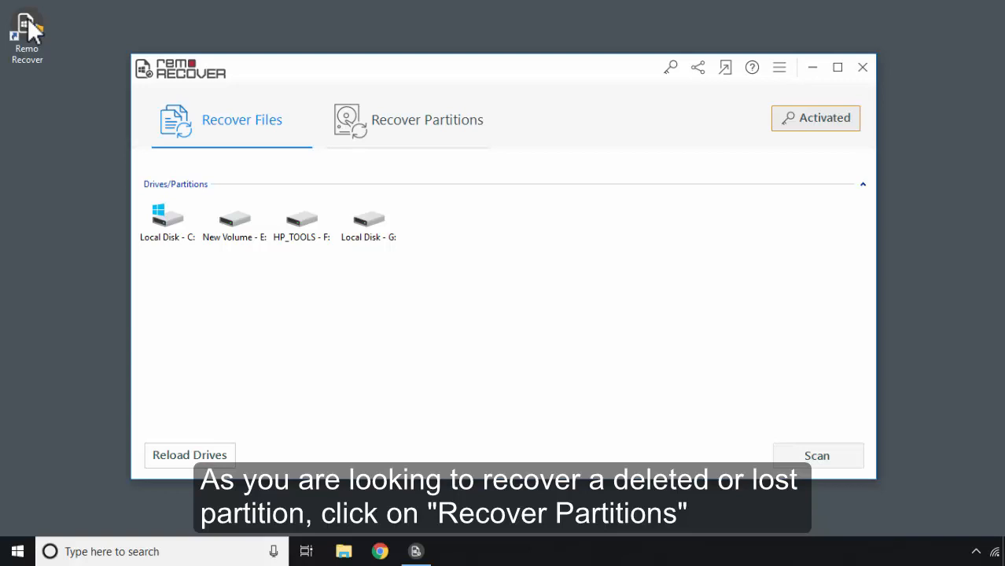
# Step: Scan Disk - 0 in Recover Partitions mode to find deleted or lost partitions
pyautogui.click(415, 119)
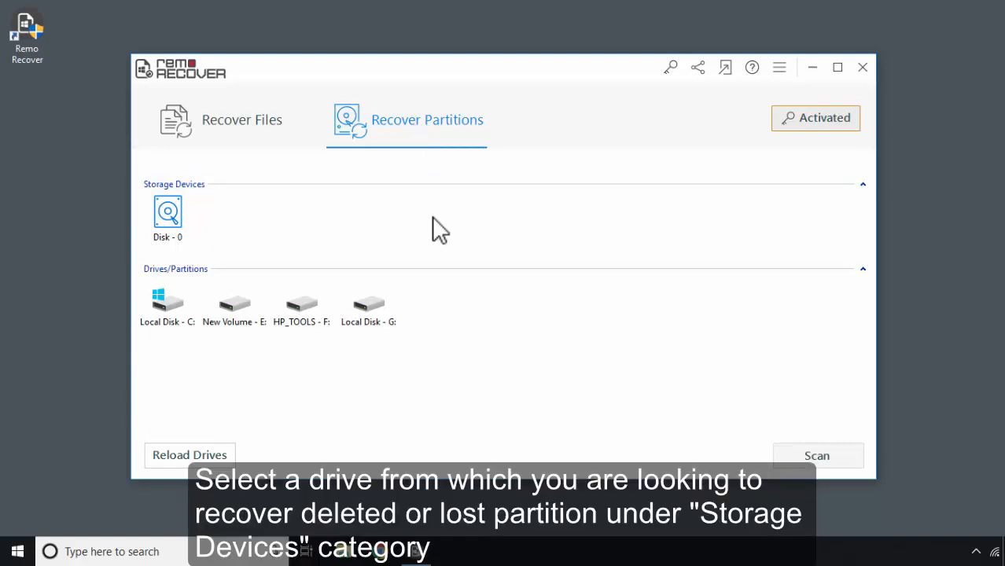
pyautogui.click(167, 217)
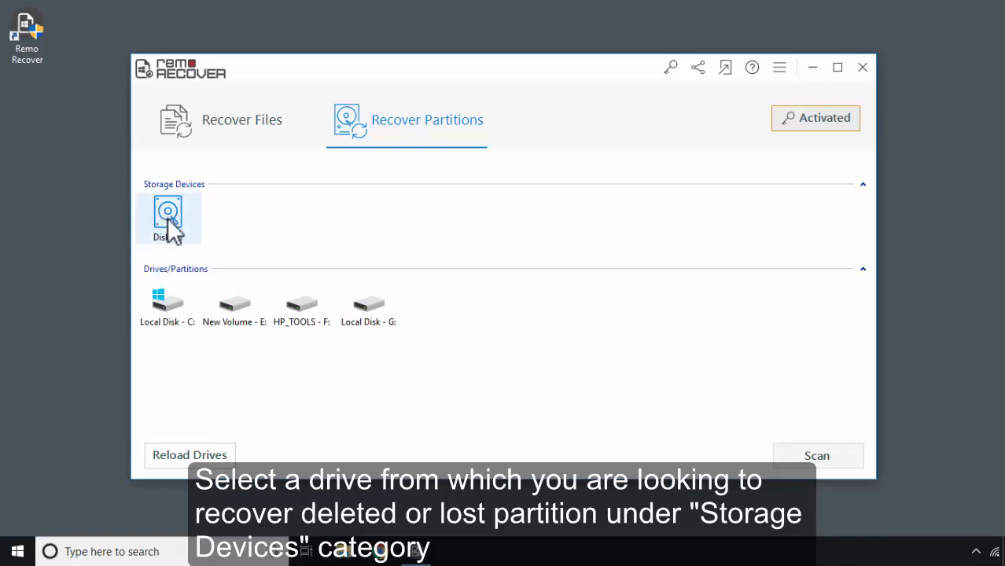
pyautogui.click(173, 228)
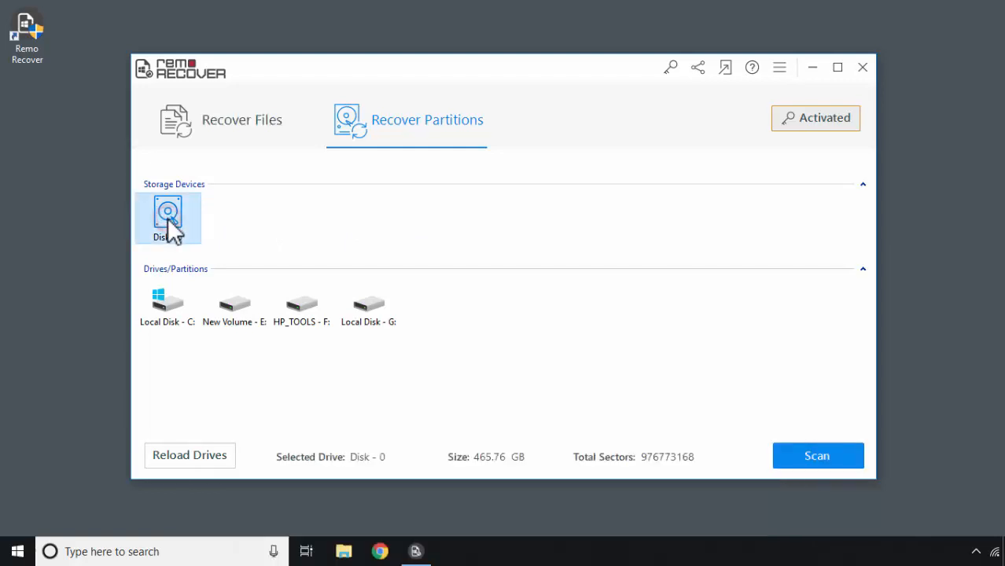
pyautogui.click(801, 459)
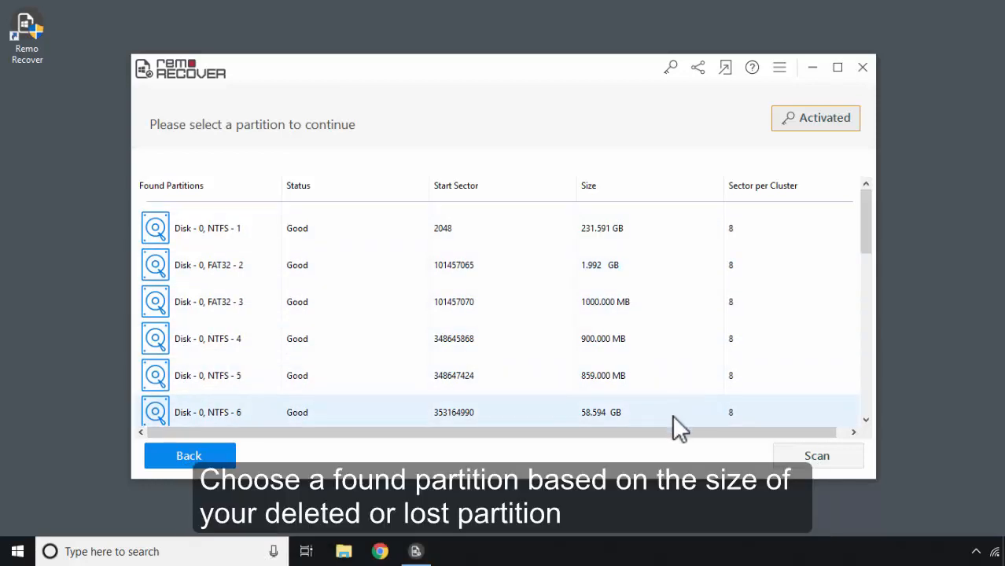
# Step: Scan the 58.594 GB 'Disk - 0, NTFS - 6' found partition for lost files
pyautogui.click(672, 414)
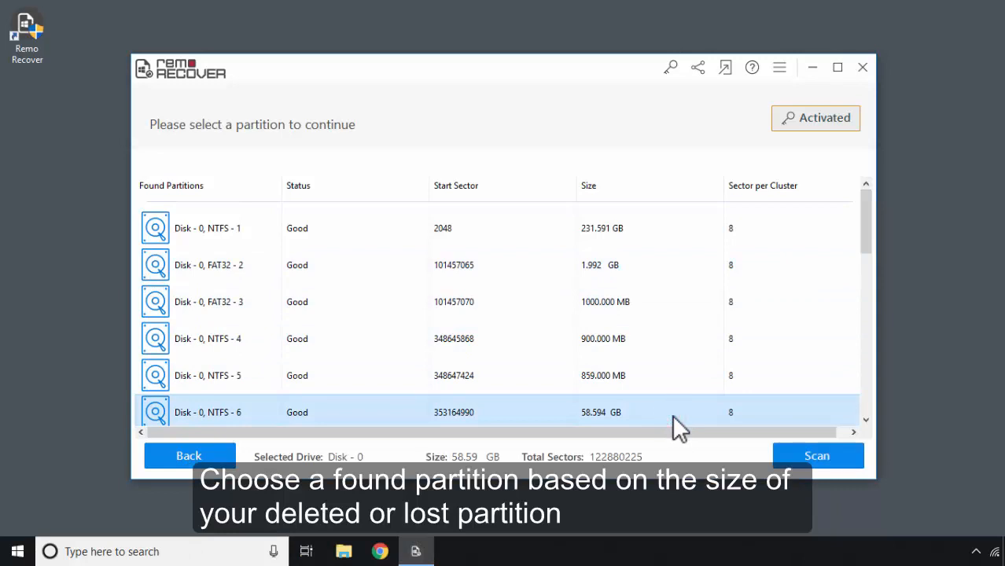
pyautogui.click(818, 456)
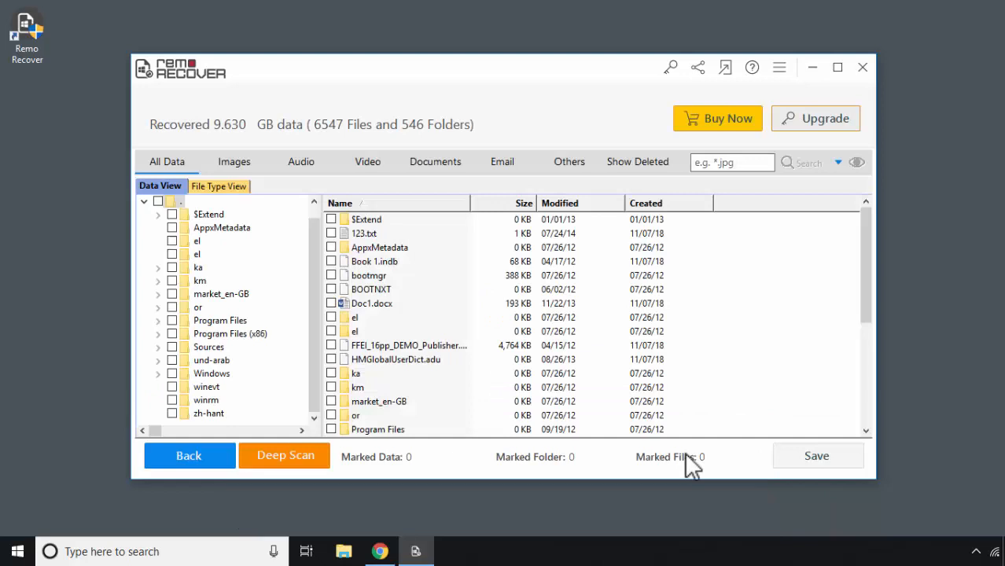
pyautogui.scroll(-2, 743, 283)
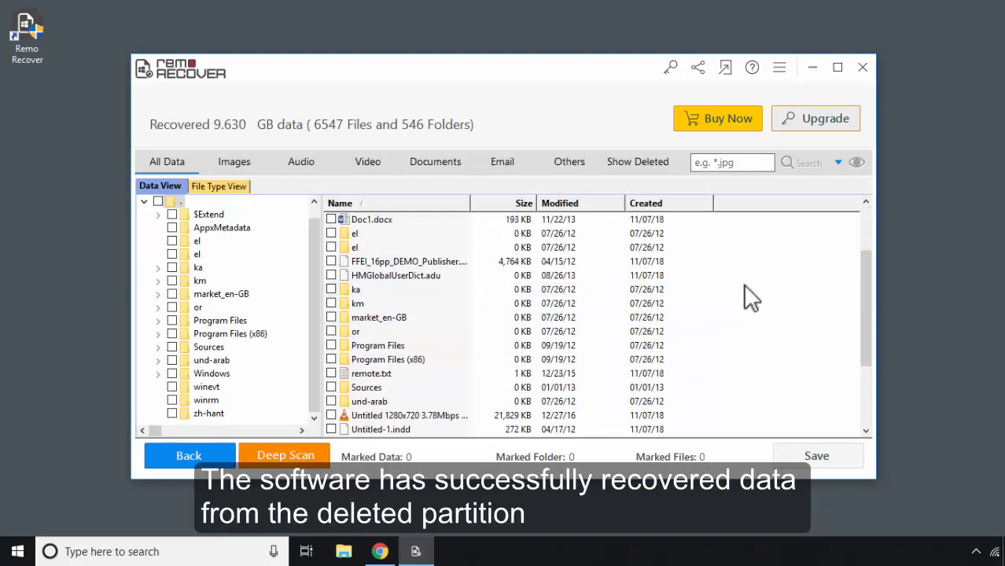
# Step: Mark all recovered files under Root in the Images view and save the recovery session to the Desktop
pyautogui.click(228, 164)
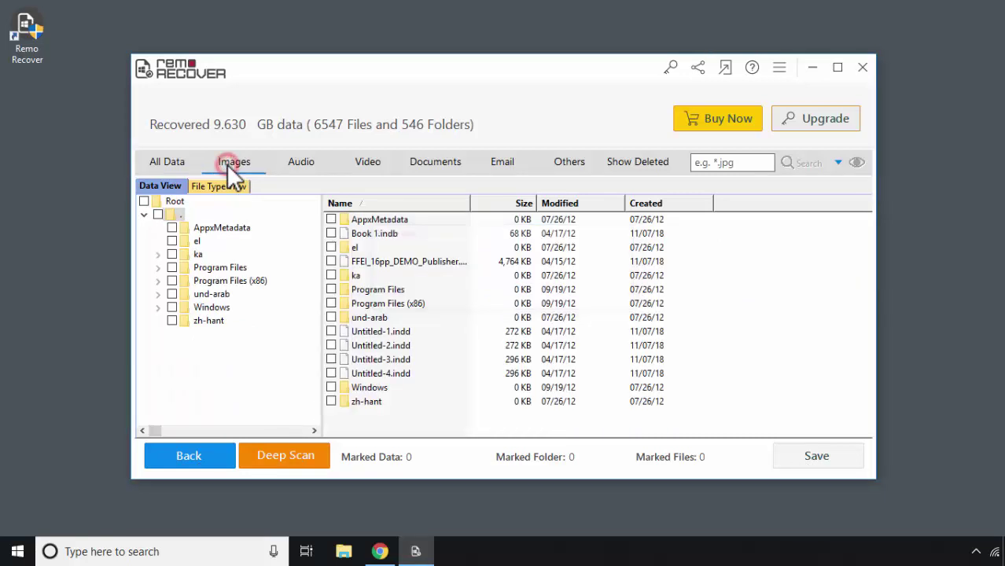
pyautogui.click(145, 202)
pyautogui.click(818, 456)
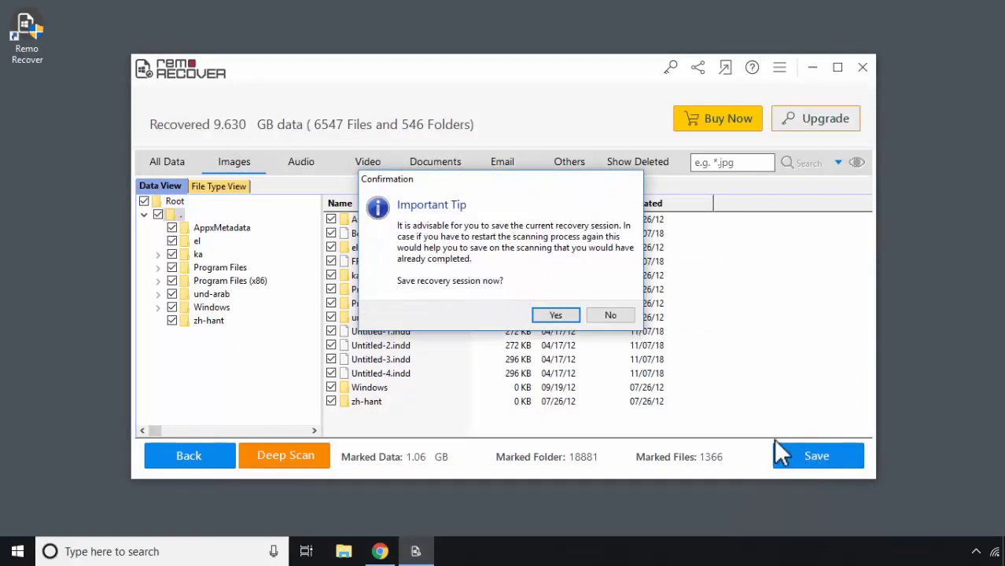
pyautogui.click(563, 315)
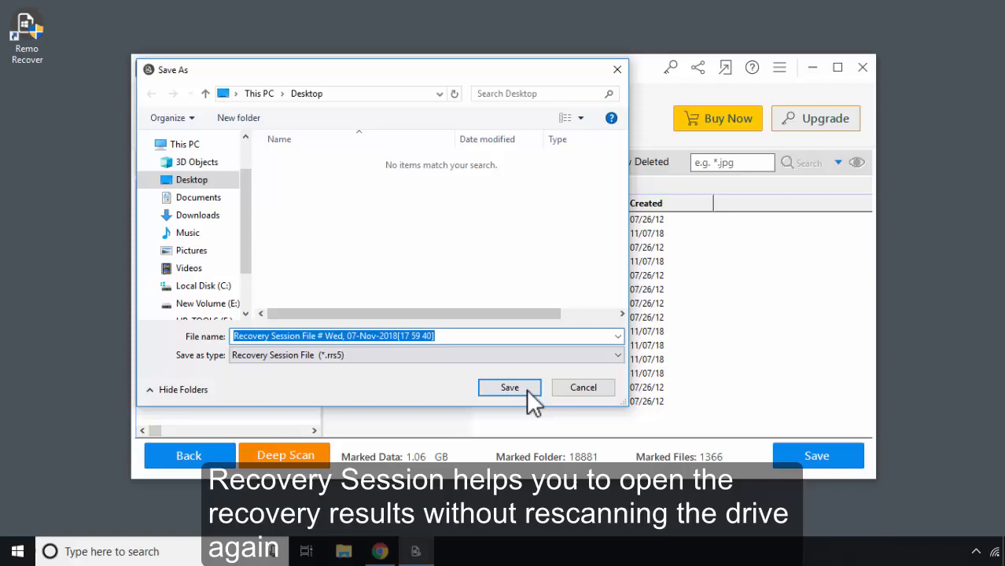
pyautogui.click(510, 387)
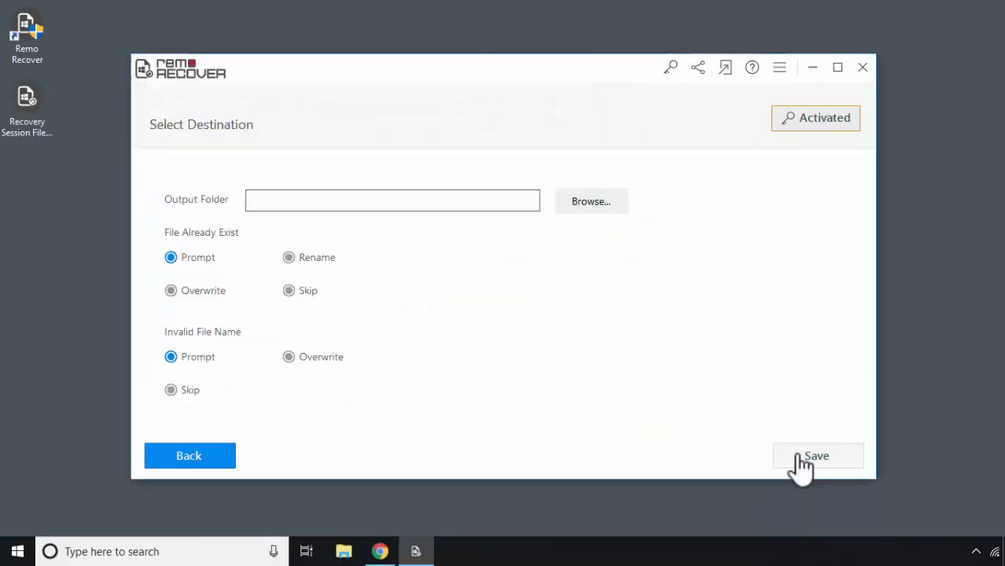
# Step: Save the marked data into a new Desktop folder 'Recovered data', renaming existing files
pyautogui.click(590, 206)
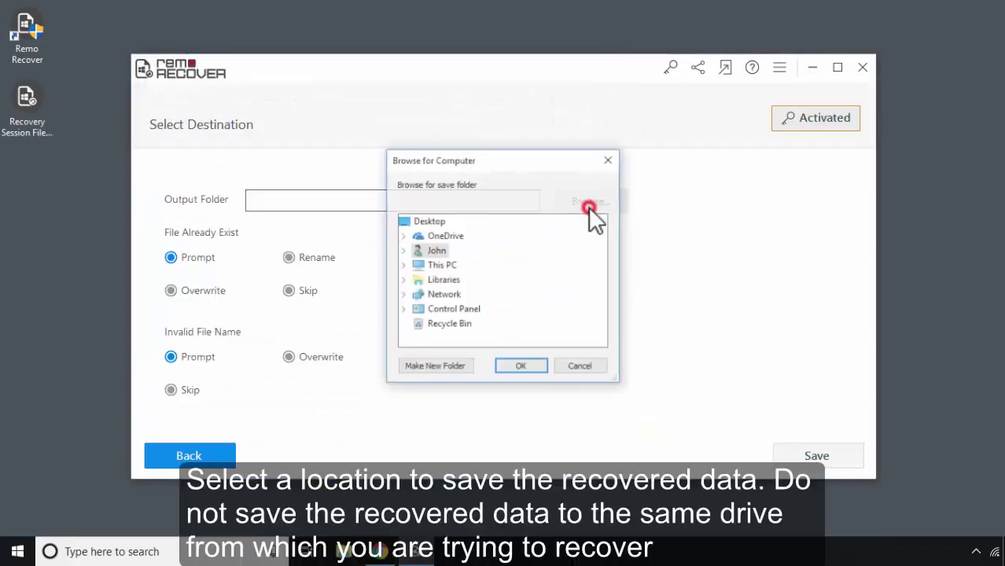
pyautogui.click(403, 266)
pyautogui.click(457, 250)
pyautogui.click(434, 366)
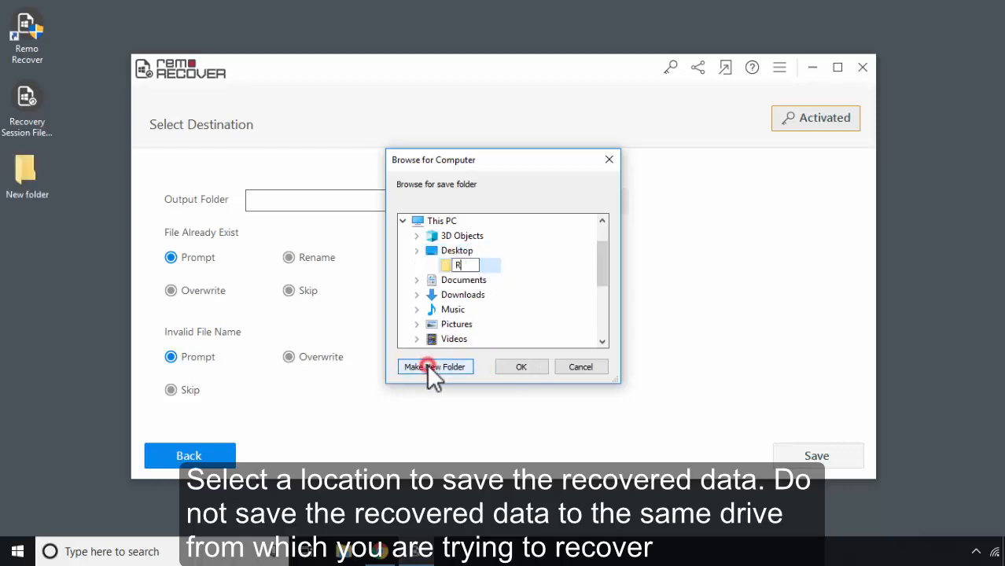
pyautogui.write('Recovered data')
pyautogui.click(520, 367)
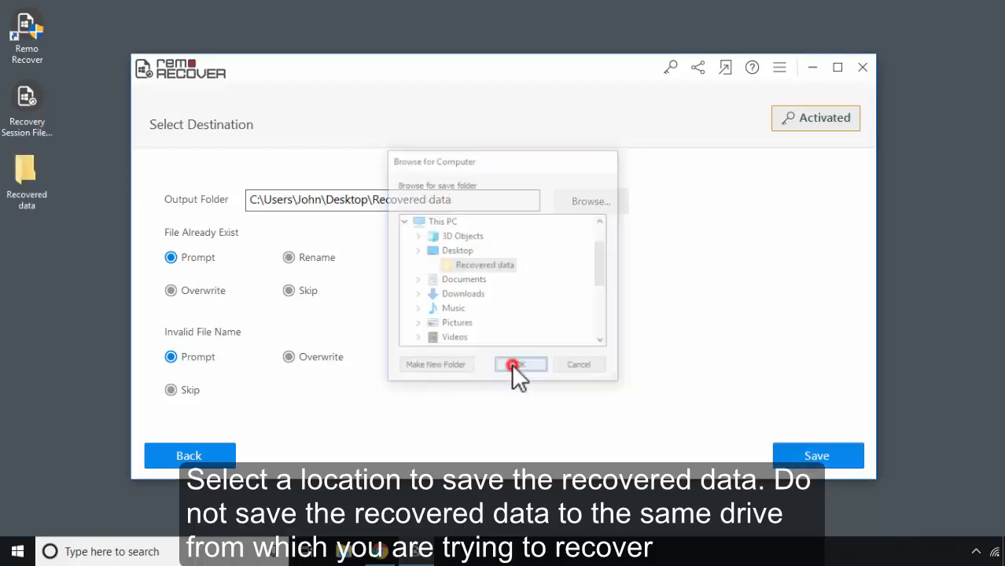
pyautogui.click(288, 258)
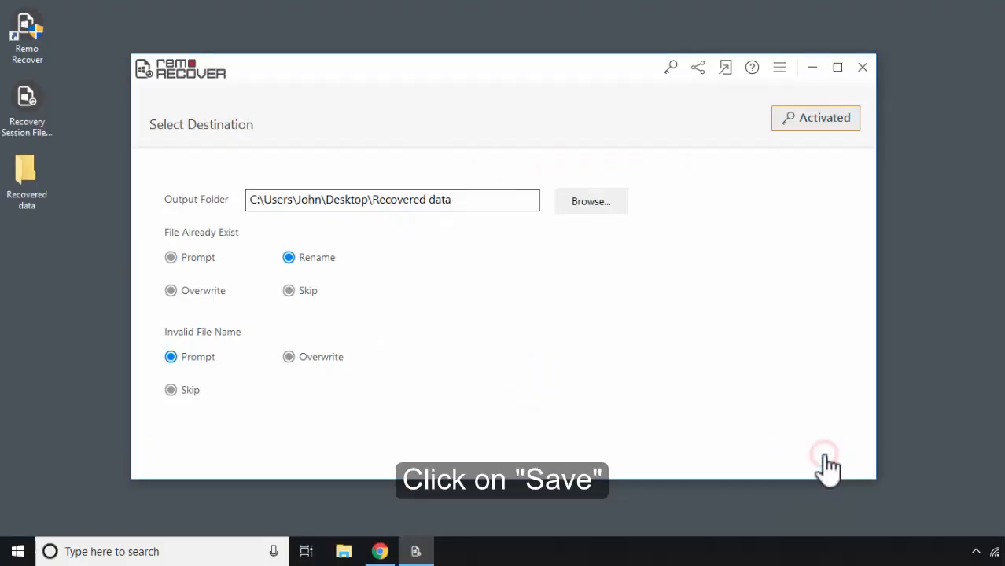
pyautogui.click(822, 456)
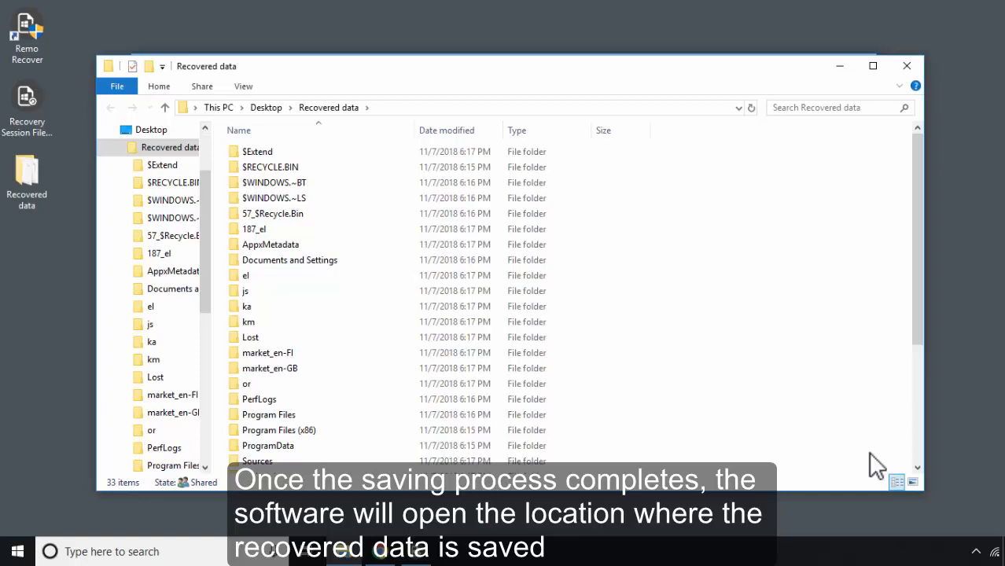
pyautogui.scroll(-3, 675, 250)
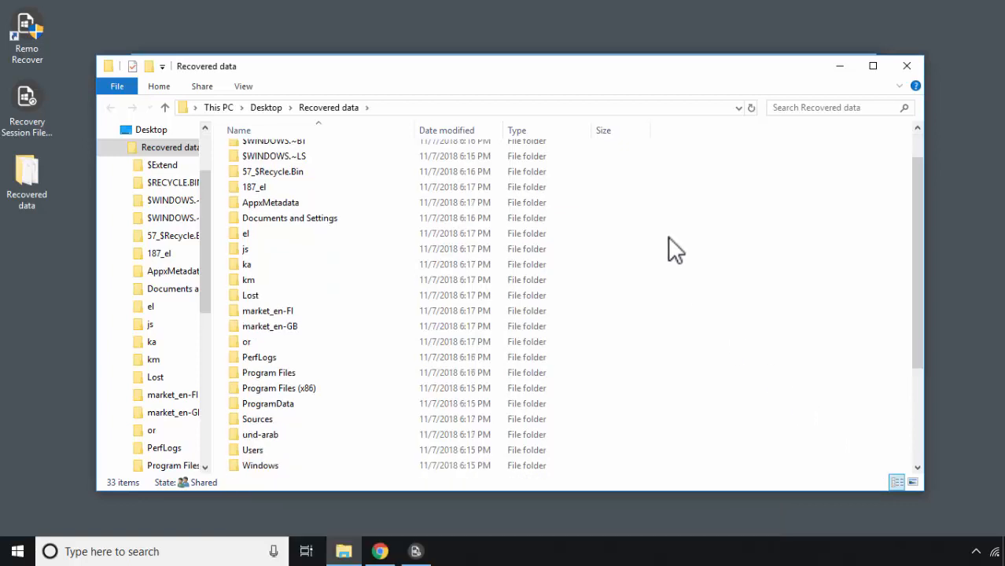
pyautogui.scroll(-3, 675, 250)
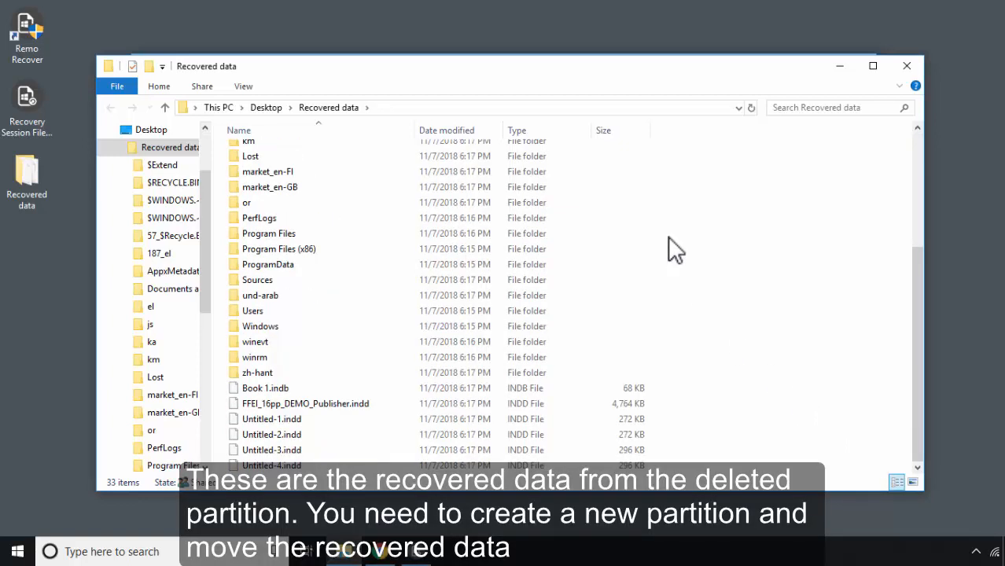
pyautogui.scroll(5, 674, 250)
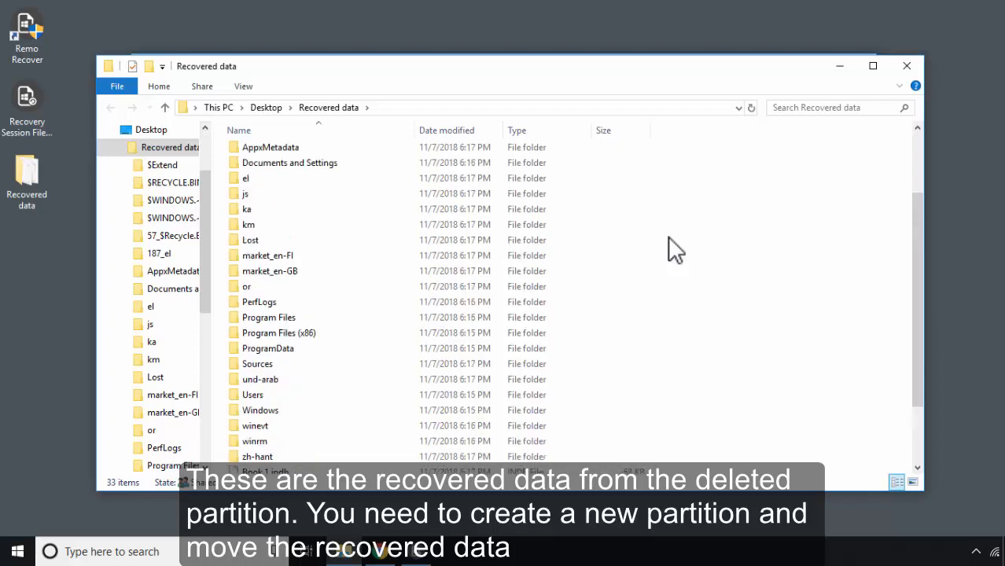